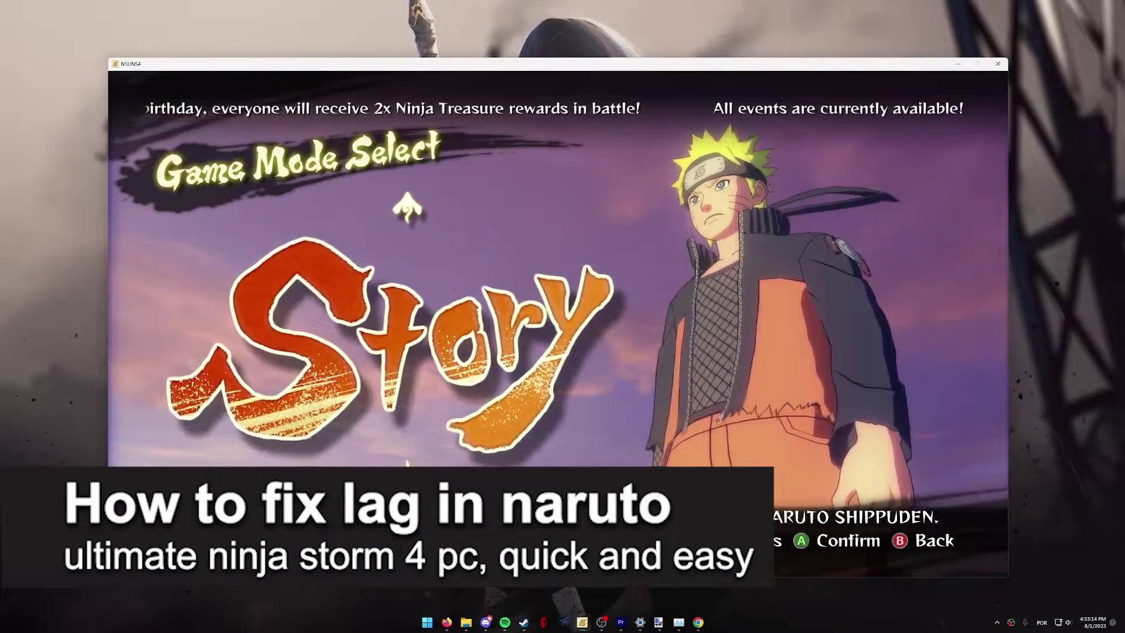
key("Down")
key("Up")
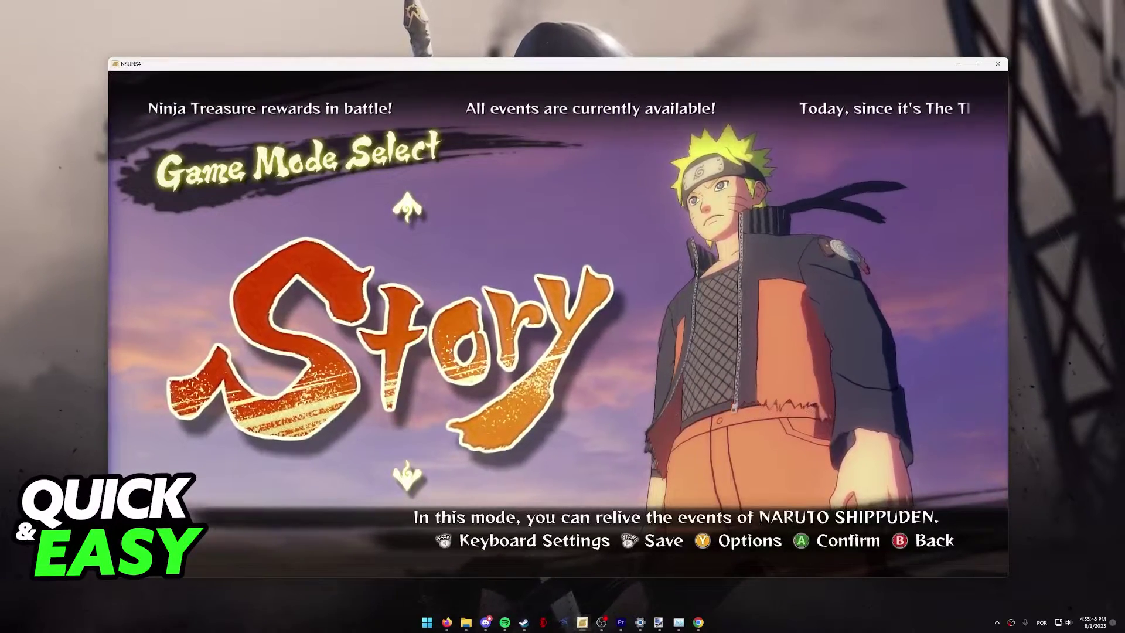
Open the game options, look through the list down to the graphics and Frame Rate settings, and return to the mode selection.
key("y")
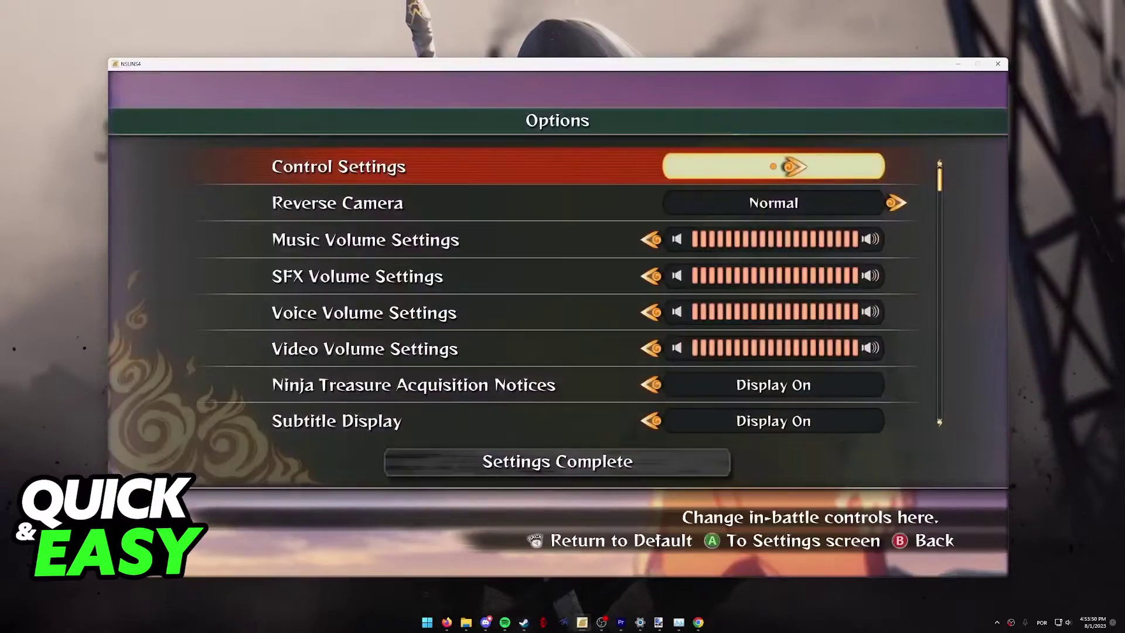
key("Down")
key("Down")
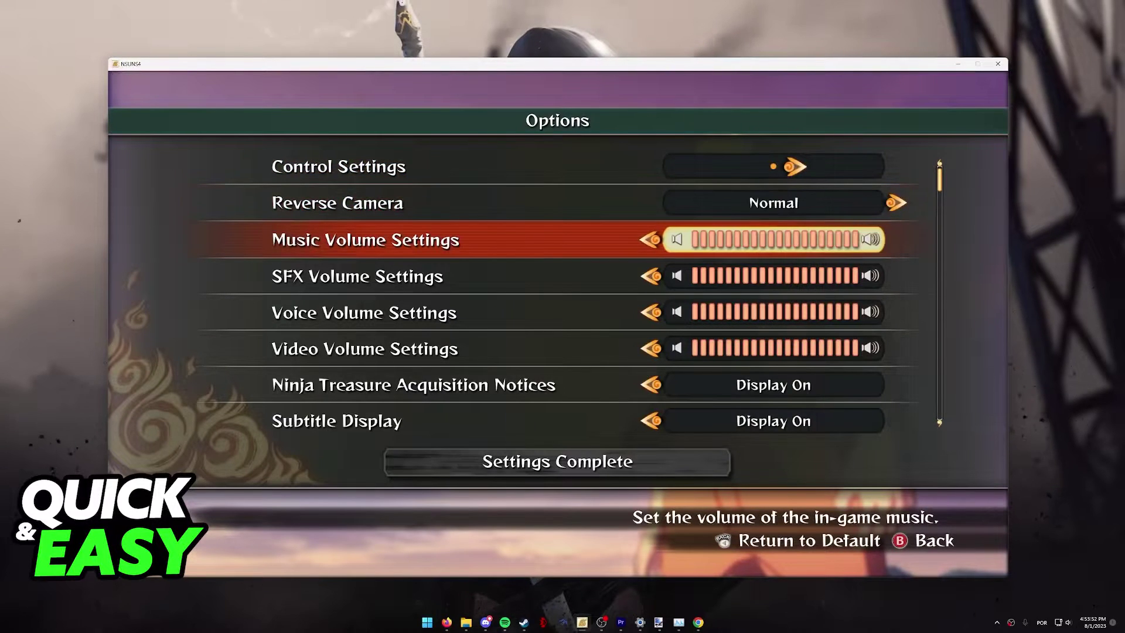
key("Down")
key("Down")
key("Down")
key("Down")
key("Down")
key("Down")
key("Down")
key("Down")
key("Down")
key("Down")
key("Down")
key("Down")
key("Down")
key("Down")
key("Down")
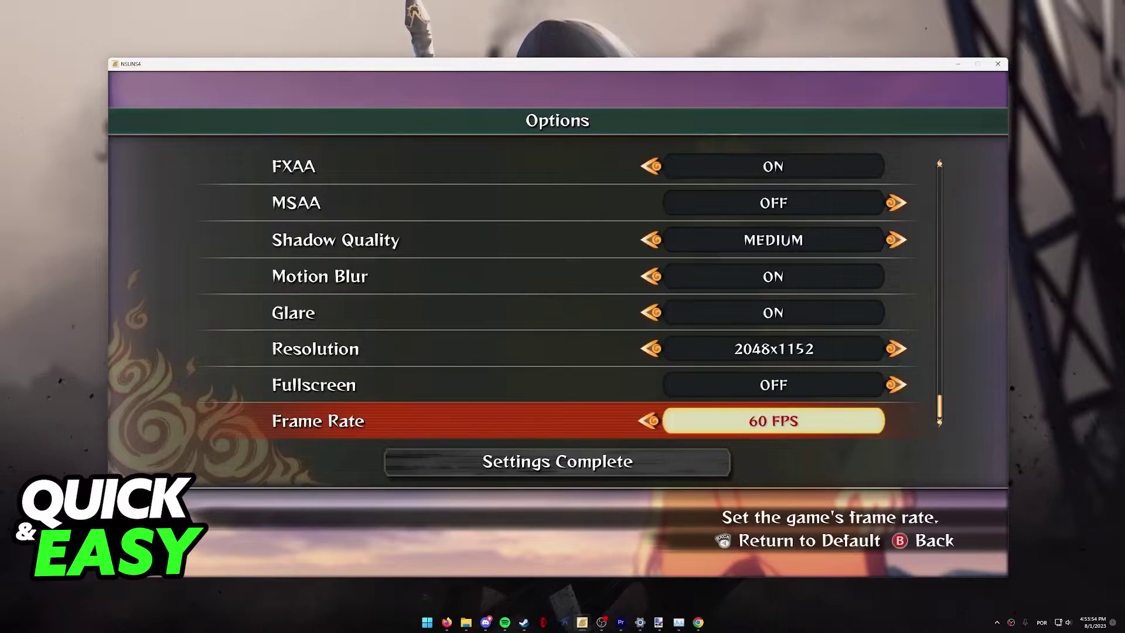
key("Up")
key("Escape")
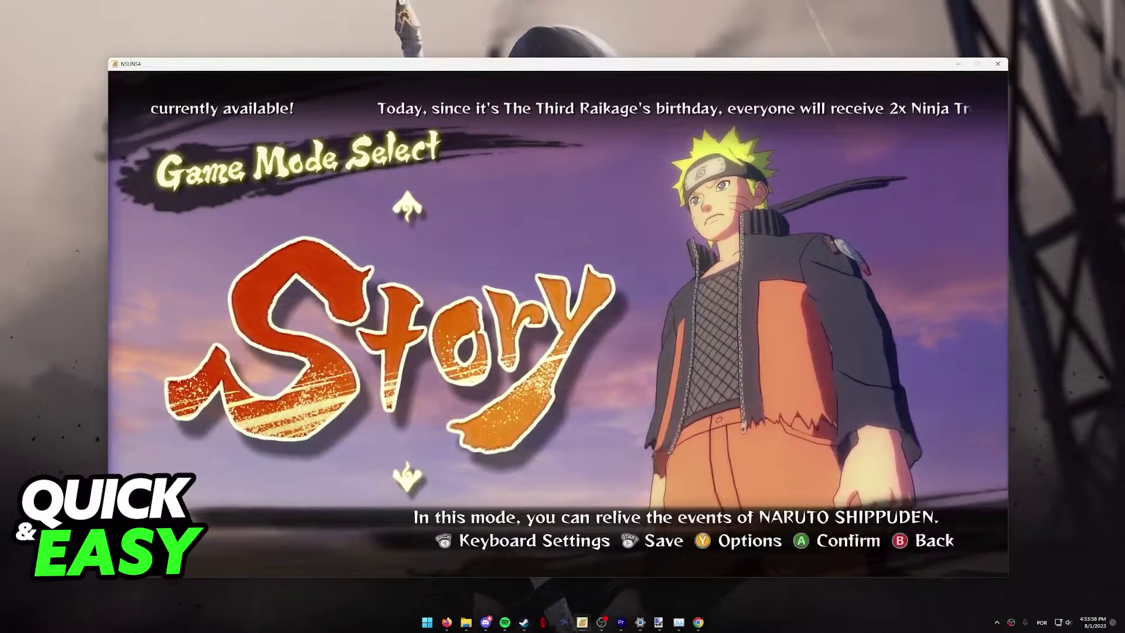
Reopen the game options and turn off Vsync and FXAA.
key("y")
key("Down")
key("Down")
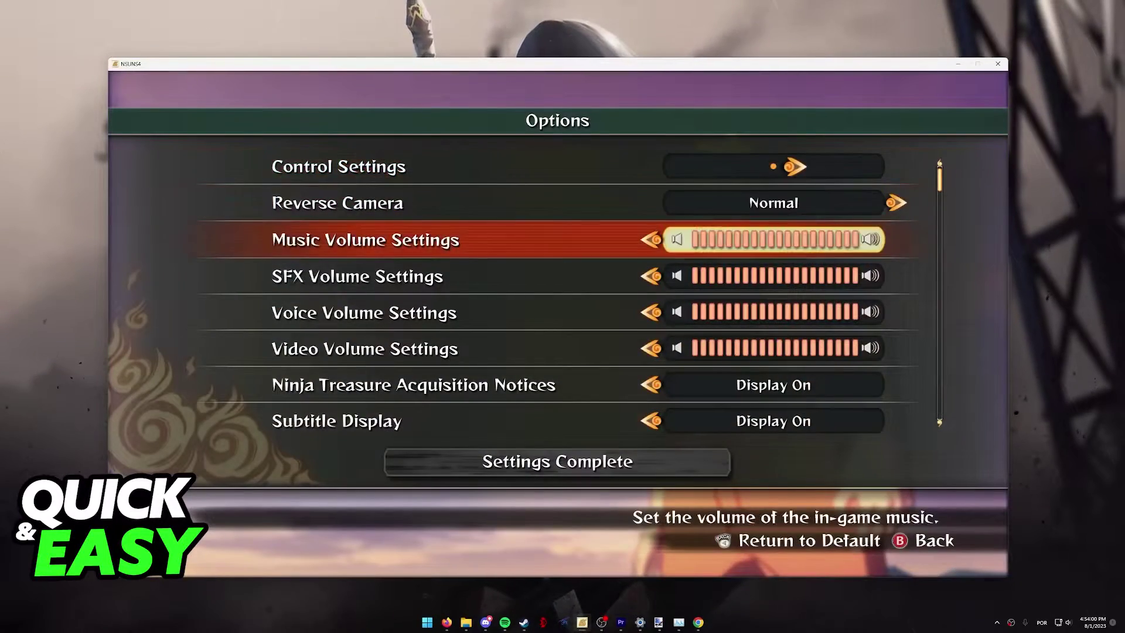
key("Down")
key("Down")
key("Down")
key("Down")
key("Down")
key("Down")
key("Down")
key("Down")
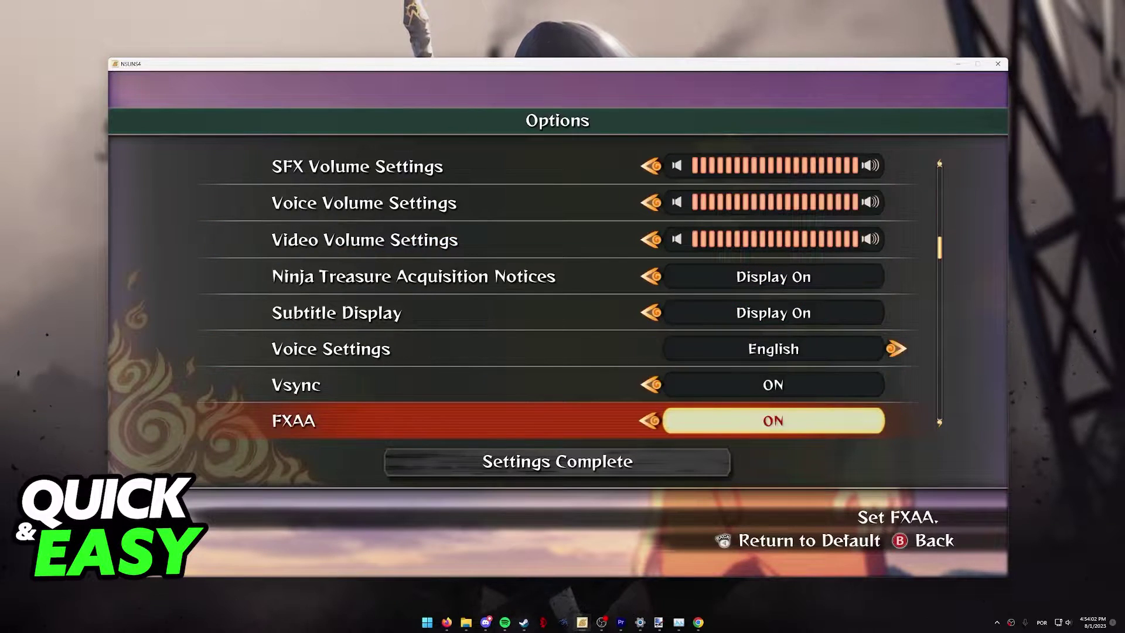
key("Down")
key("Down")
key("Up")
key("Up")
key("Up")
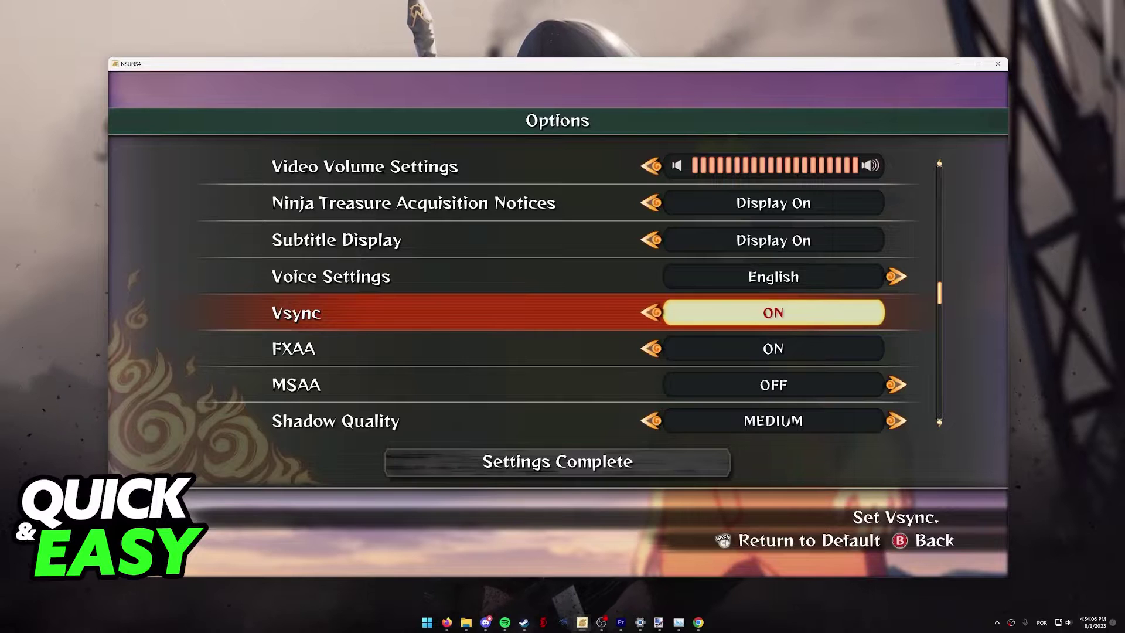
key("Left")
key("Down")
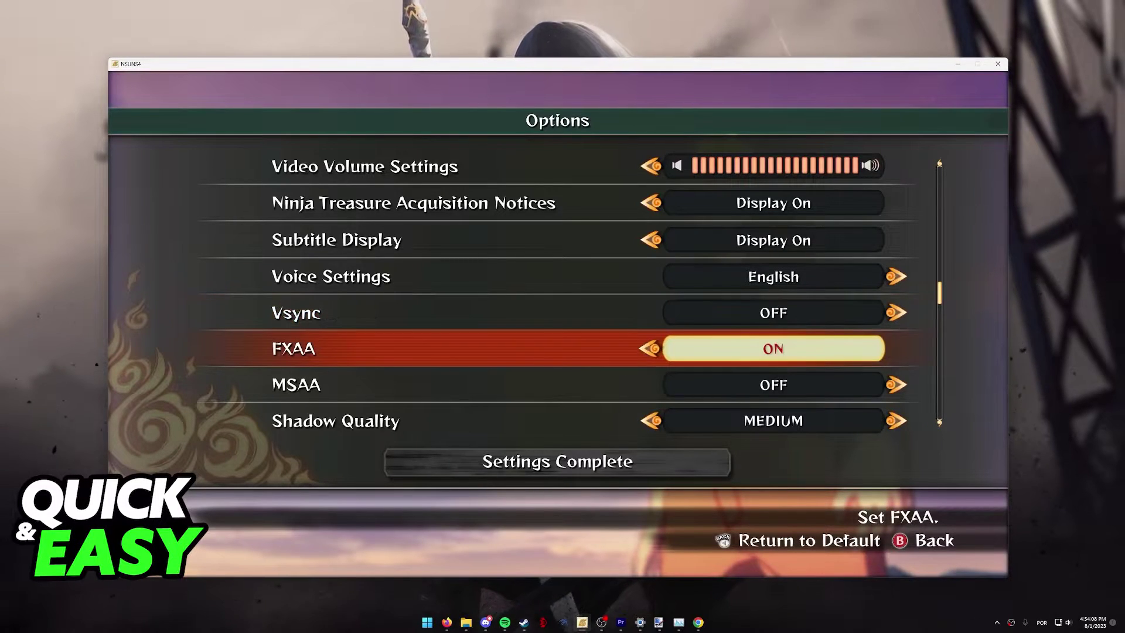
key("Left")
Set Shadow Quality to LOW and turn Motion Blur off.
key("Down")
key("Down")
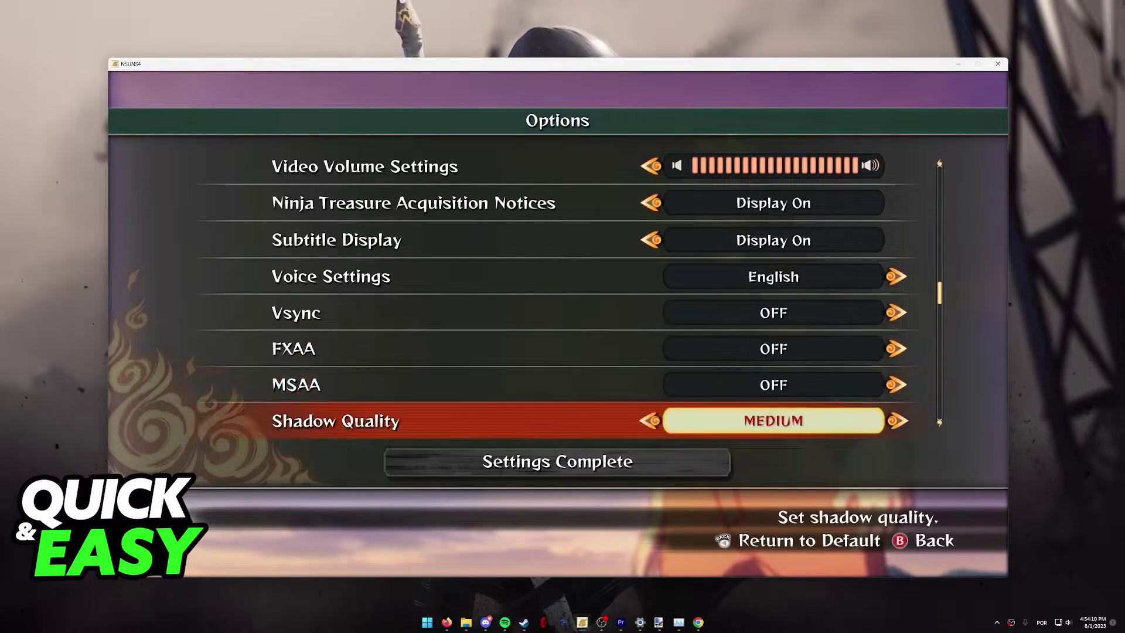
key("Left")
key("Down")
key("Left")
Turn the Glare effect off in the game options.
key("Down")
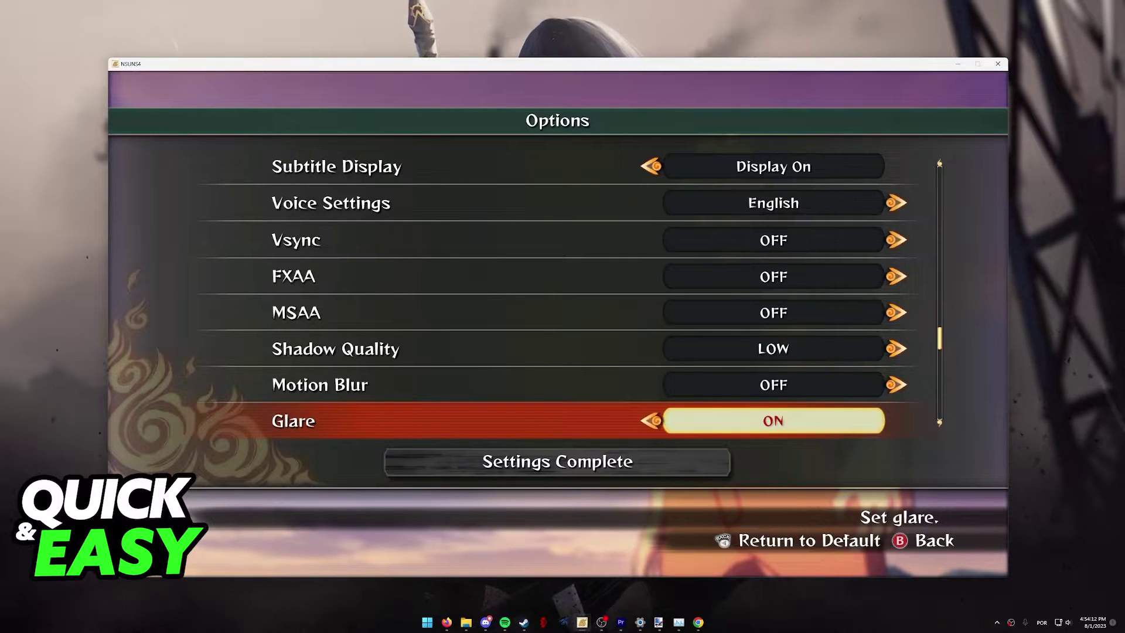
key("Down")
key("Up")
key("Left")
Try lowering the resolution to 1600x1200, and set it back to 2048x1152.
key("Down")
key("Down")
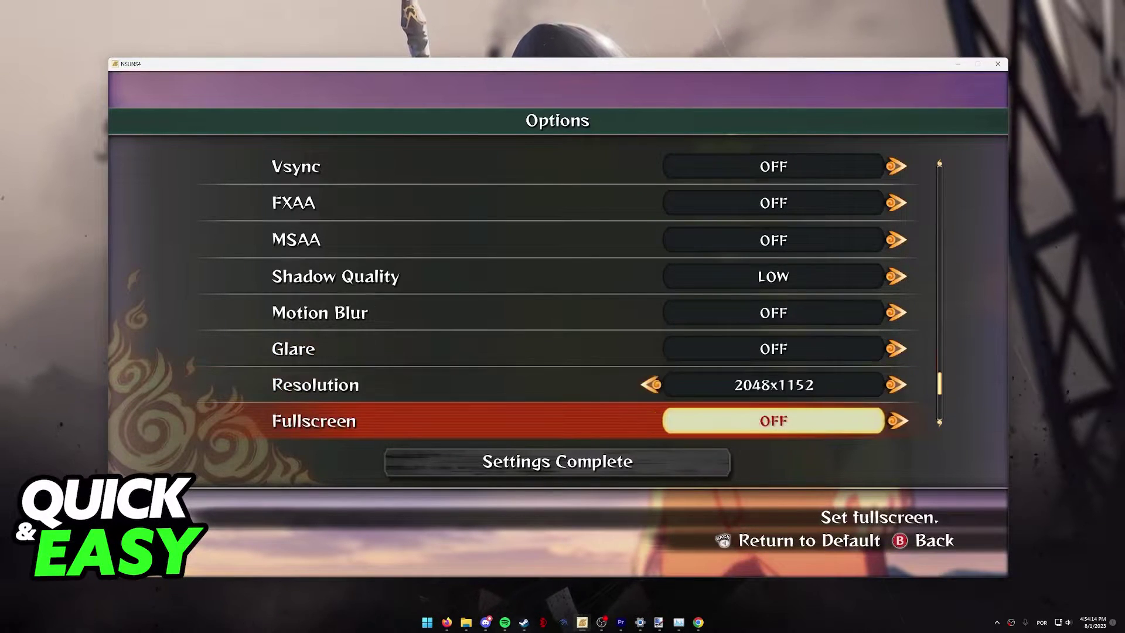
key("Up")
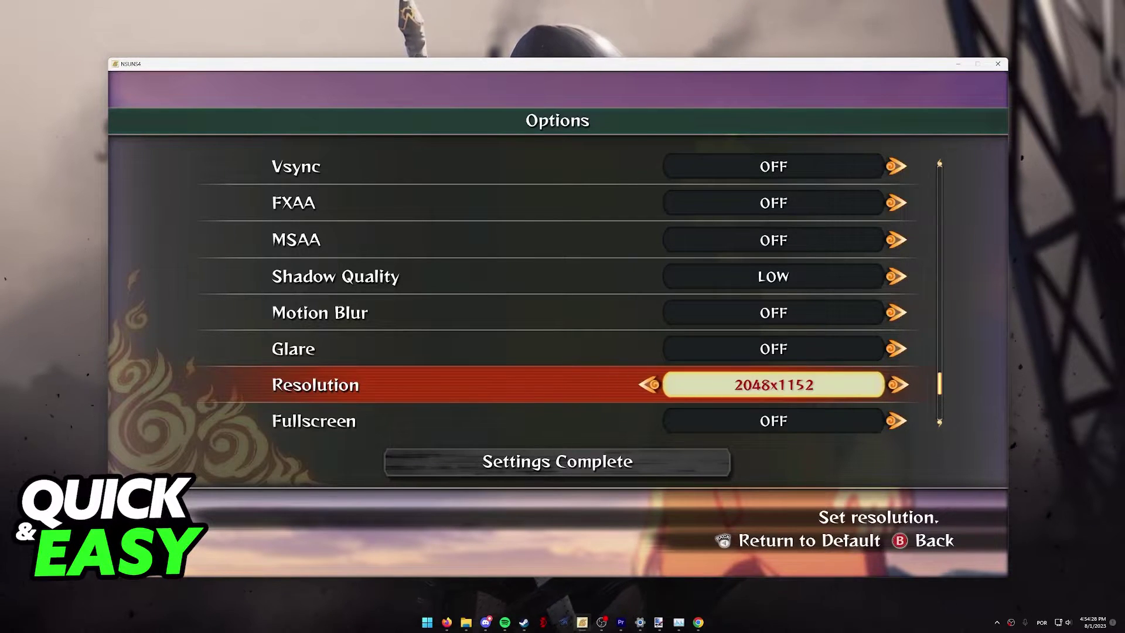
key("Left")
key("Left")
key("Left")
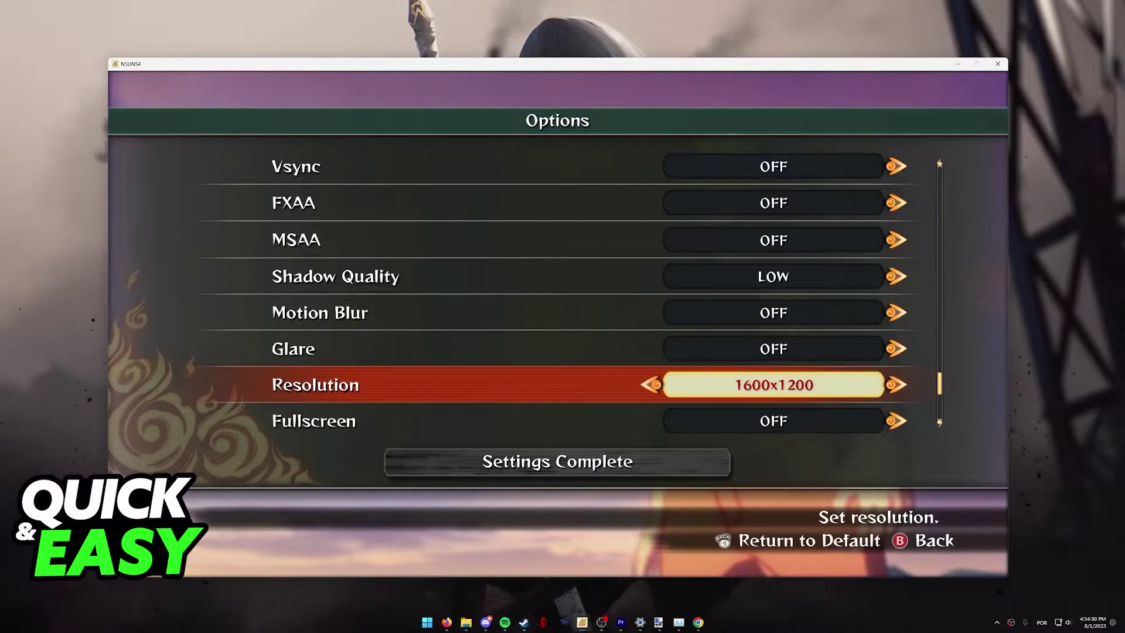
key("Right")
key("Right")
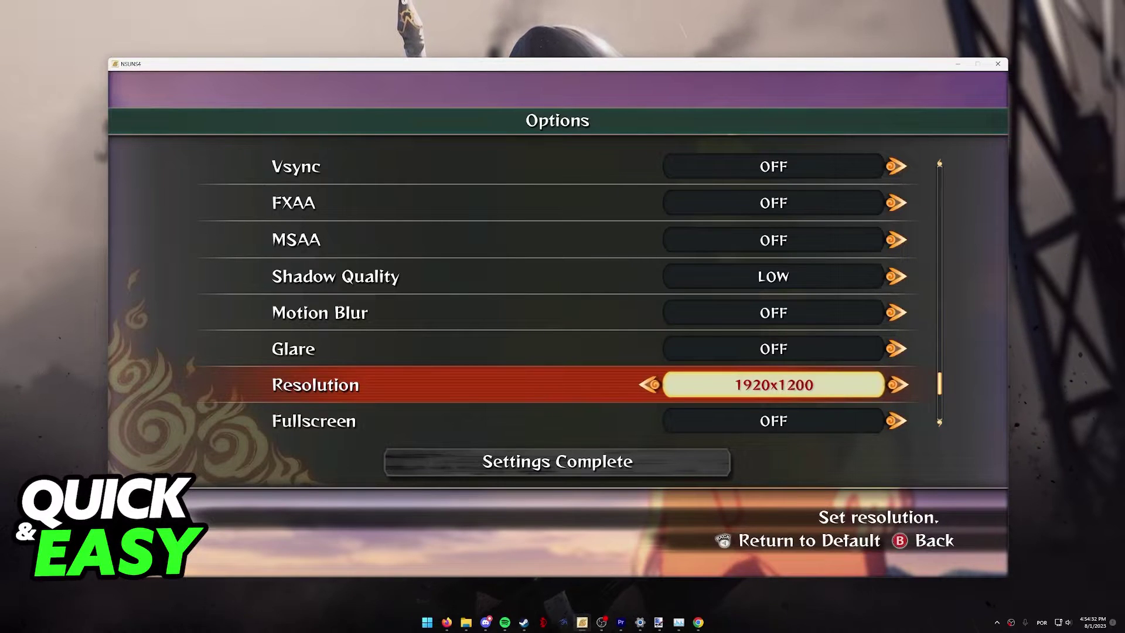
key("Right")
Set the game's Frame Rate to 30 FPS.
key("Down")
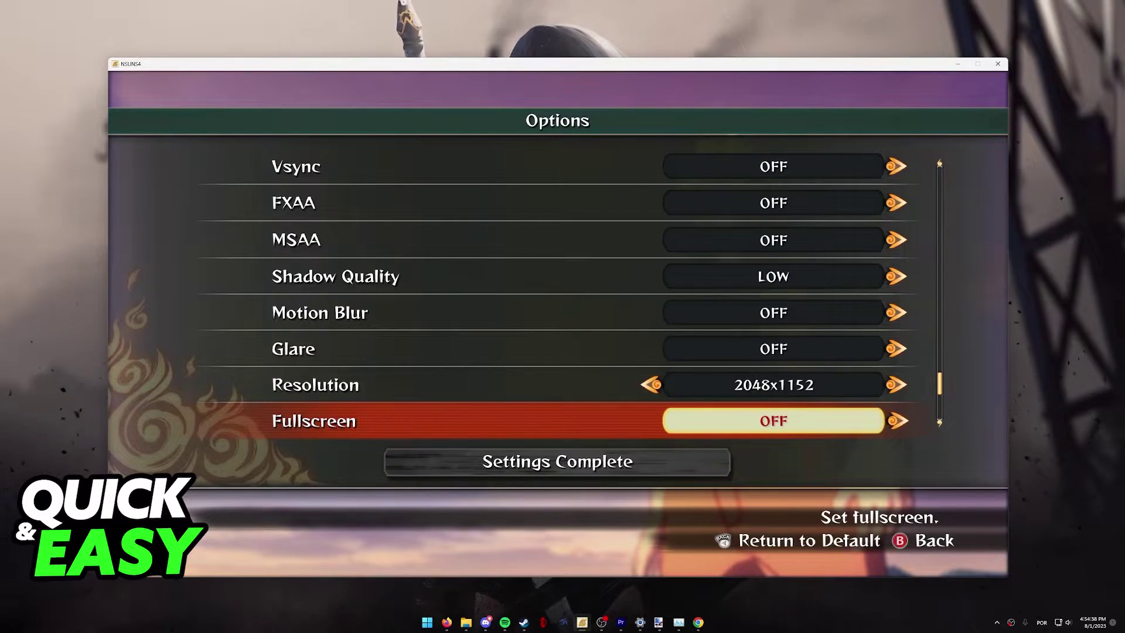
key("Down")
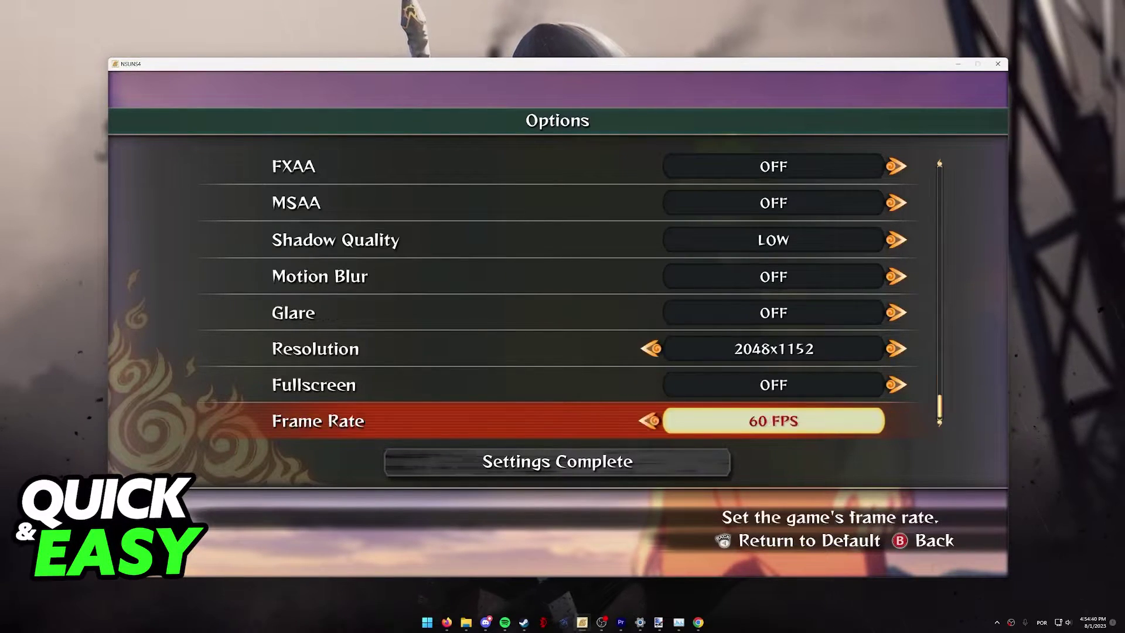
key("Up")
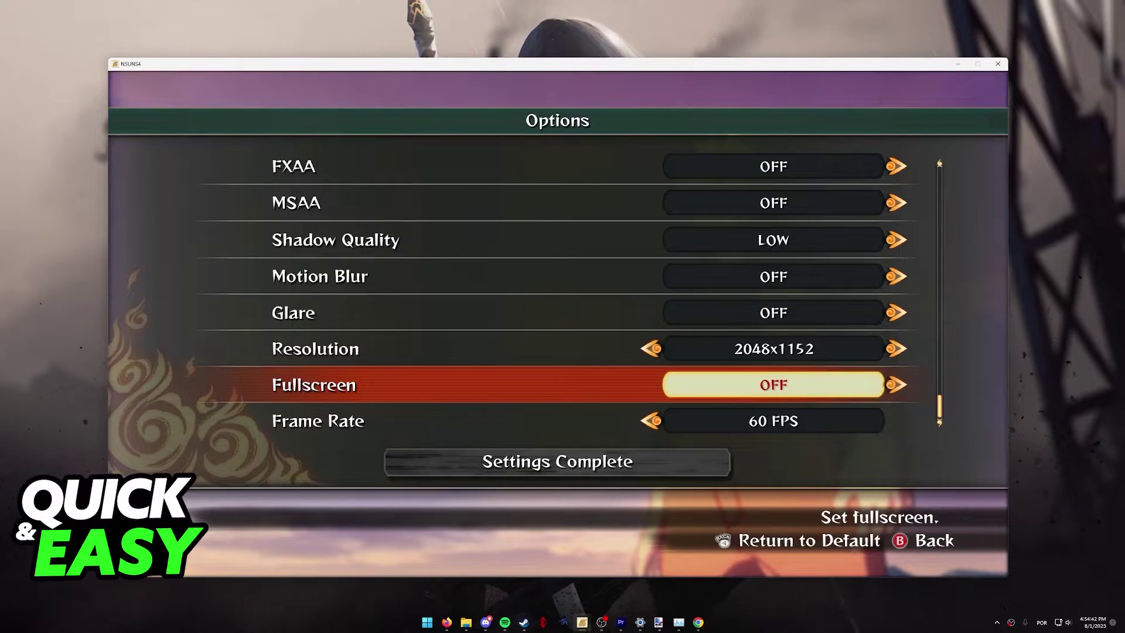
key("Down")
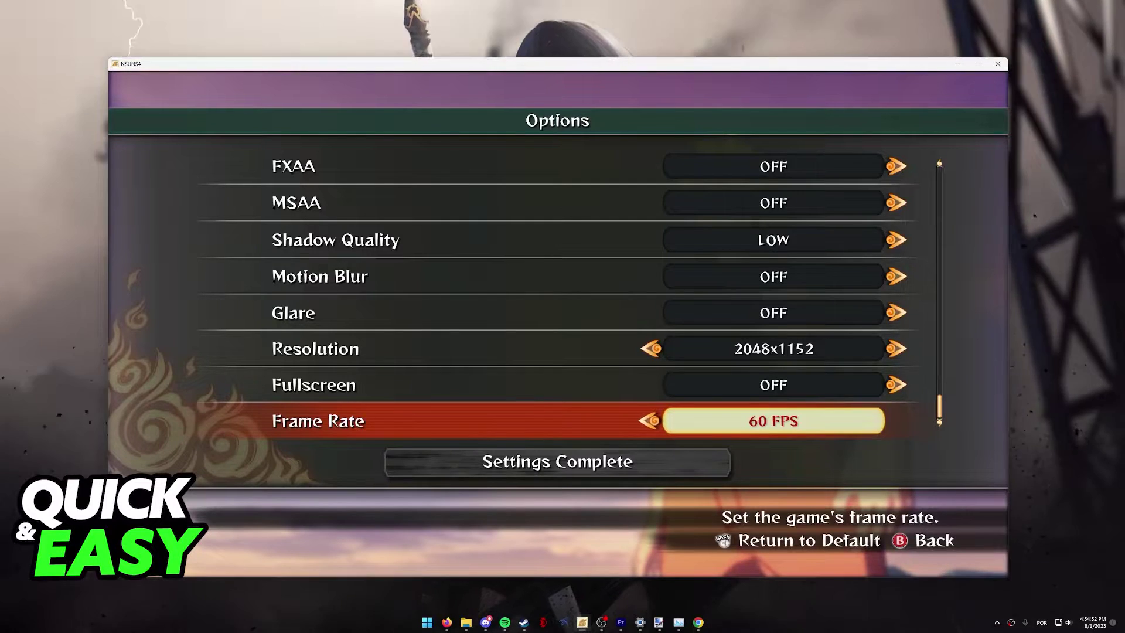
key("Left")
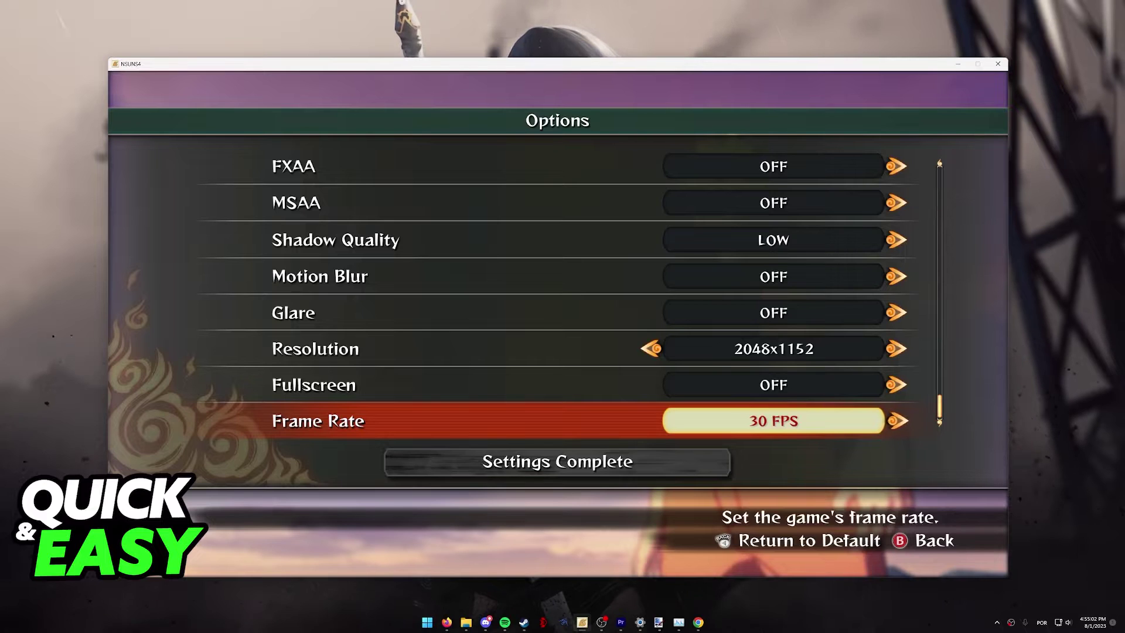
Review the whole options list and apply the changed settings to return to the game mode selection.
key("Up")
key("Down")
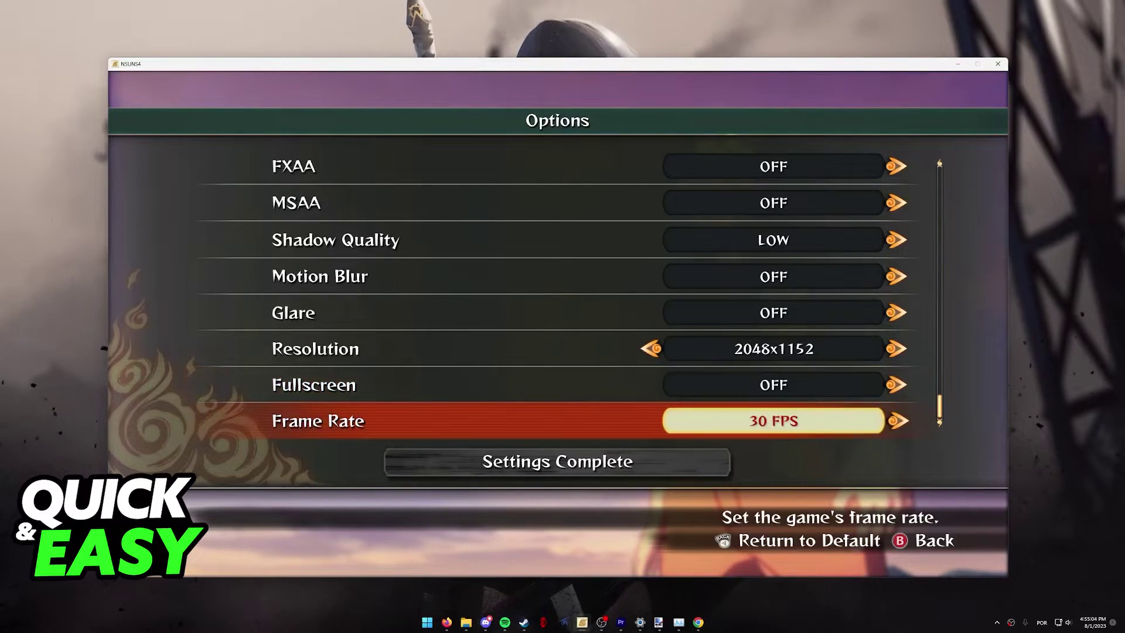
key("Up")
key("Up")
key("Up")
key("Up")
key("Up")
key("Up")
key("Up")
key("Up")
key("Up")
key("Up")
key("Up")
key("Up")
key("Up")
key("Up")
key("Up")
key("Up")
key("Down")
key("Down")
key("Down")
key("Down")
key("Down")
key("Down")
key("Down")
key("Down")
key("Down")
key("Down")
key("Down")
key("Down")
key("Down")
key("Down")
key("Down")
key("Down")
key("Down")
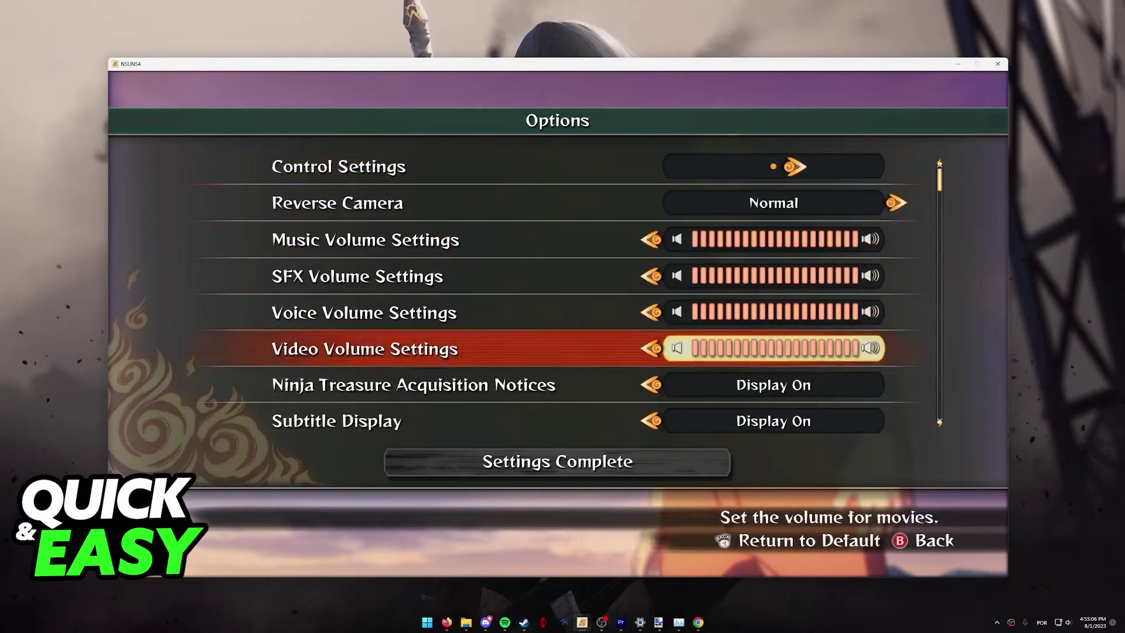
key("Down")
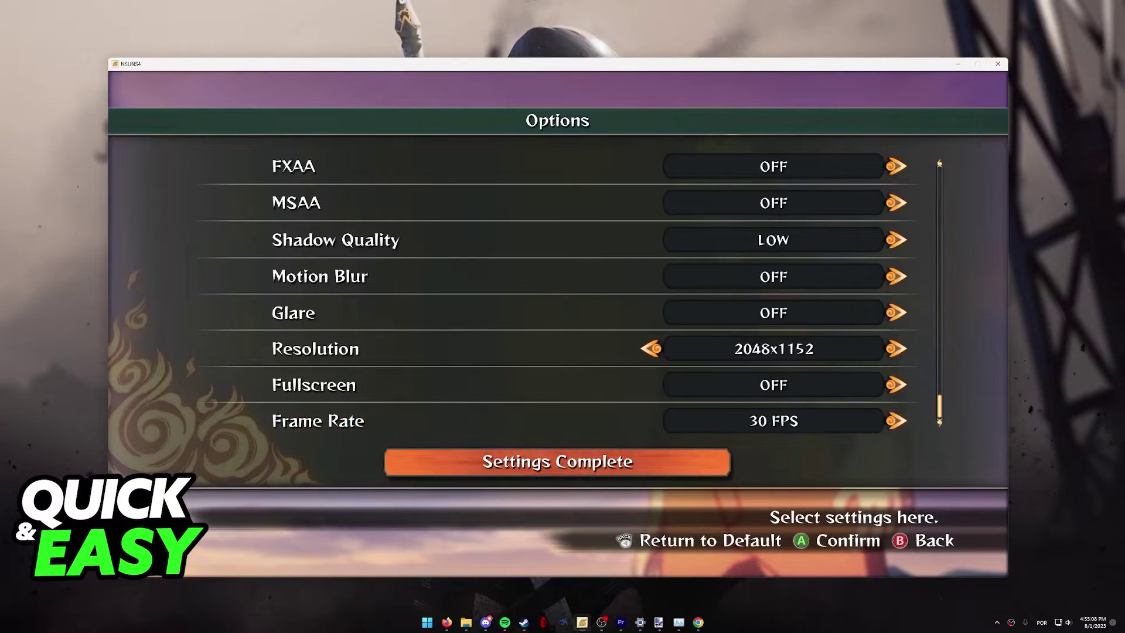
key("Return")
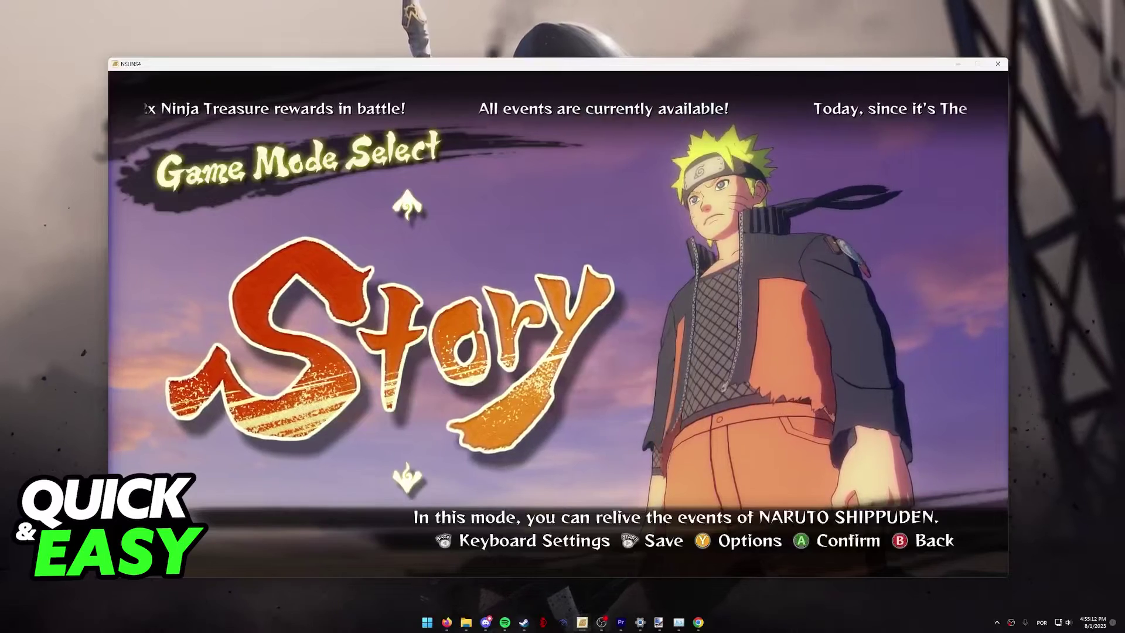
Open Task Manager and go to the details entry of the NARUTO SHIPPUDEN process.
right_click(725, 610)
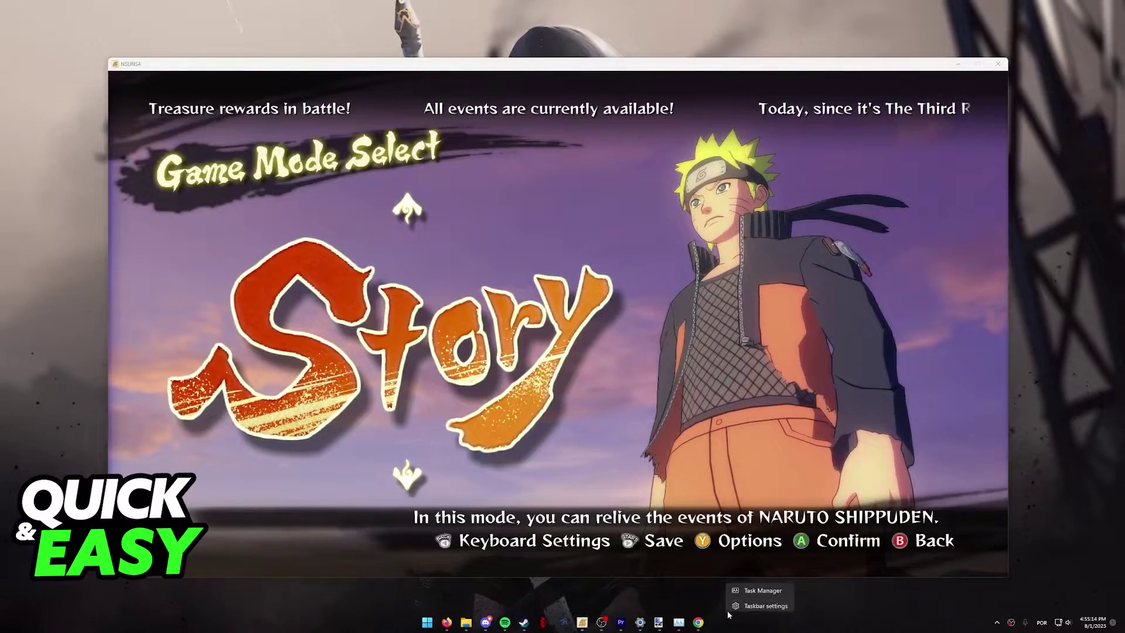
left_click(756, 590)
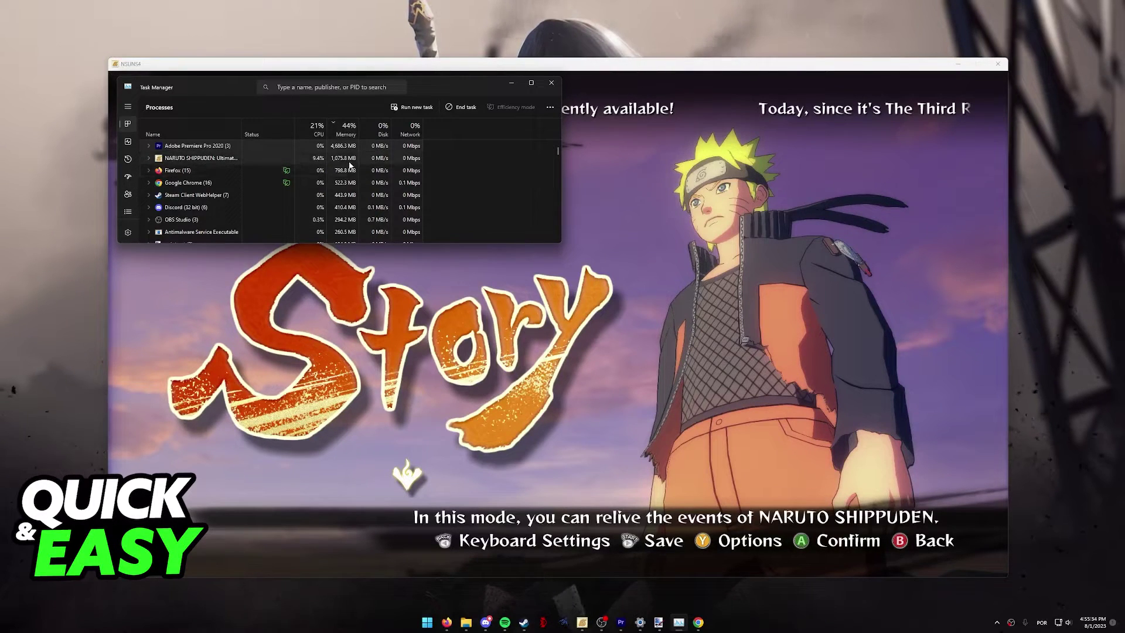
left_click(149, 159)
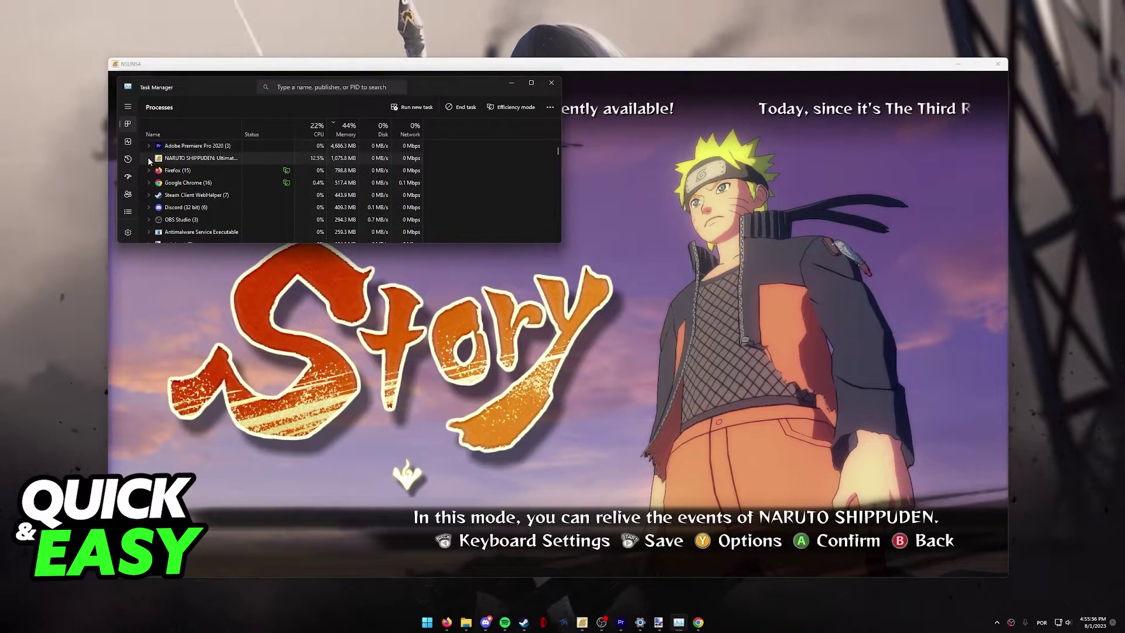
left_click(149, 159)
right_click(183, 169)
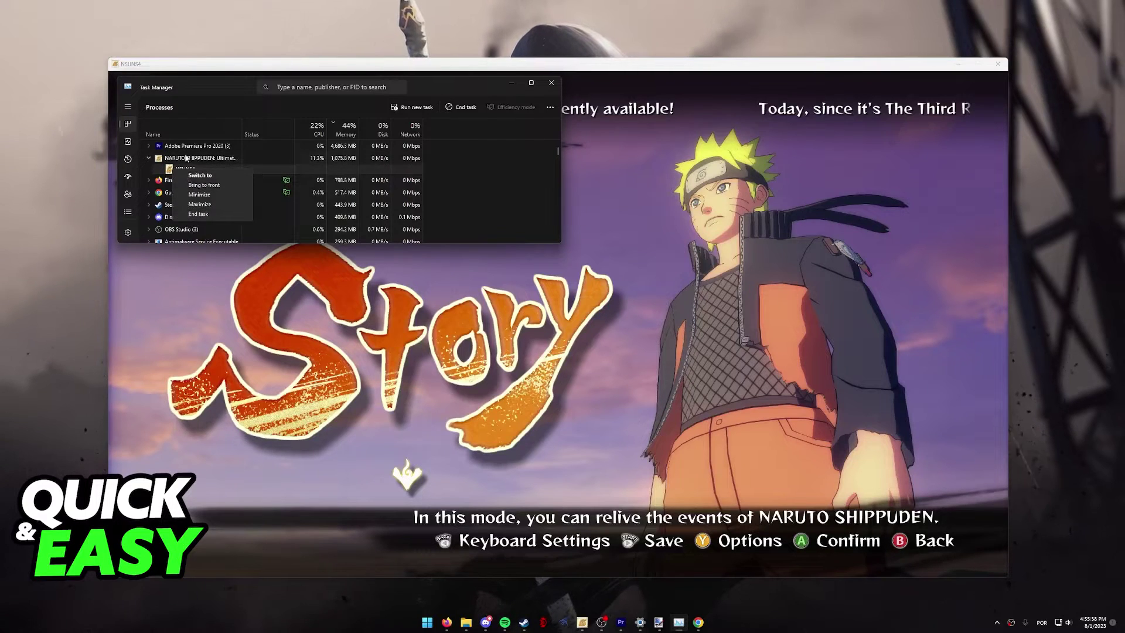
right_click(204, 168)
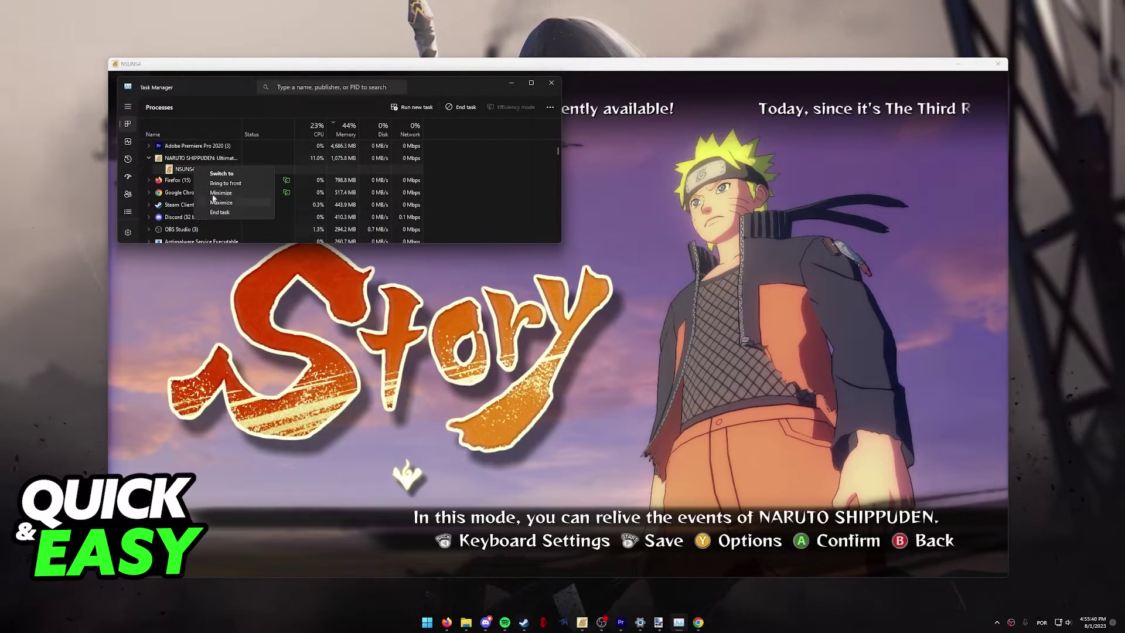
right_click(180, 160)
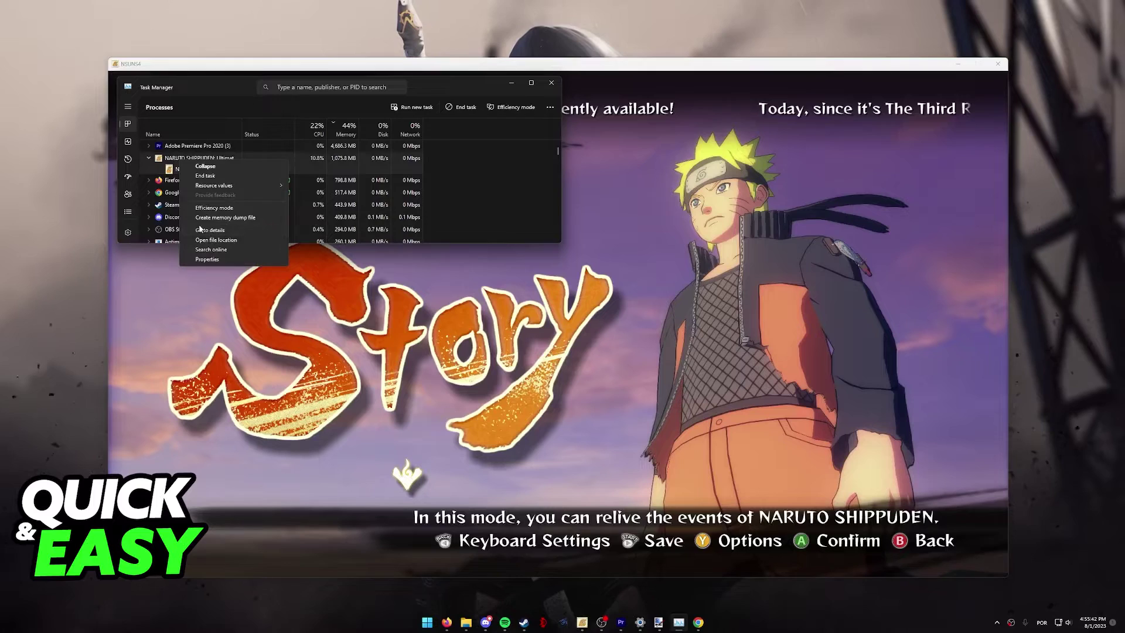
left_click(205, 230)
Set the priority of NSUNS4.exe to High, confirm the change, and minimize Task Manager.
right_click(162, 144)
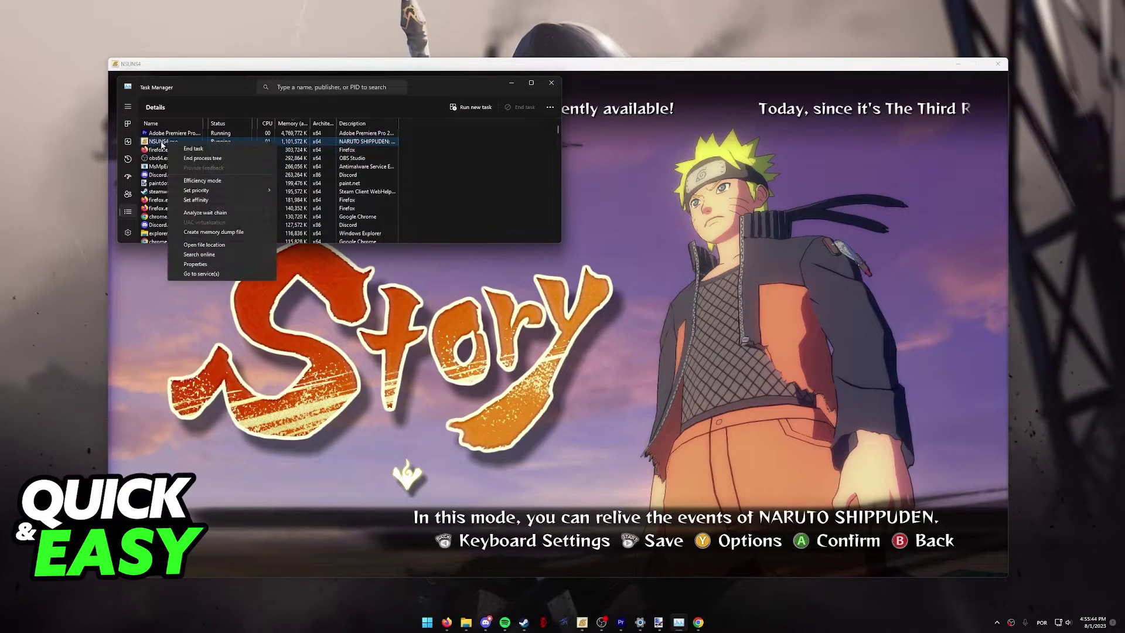
mouse_move(254, 191)
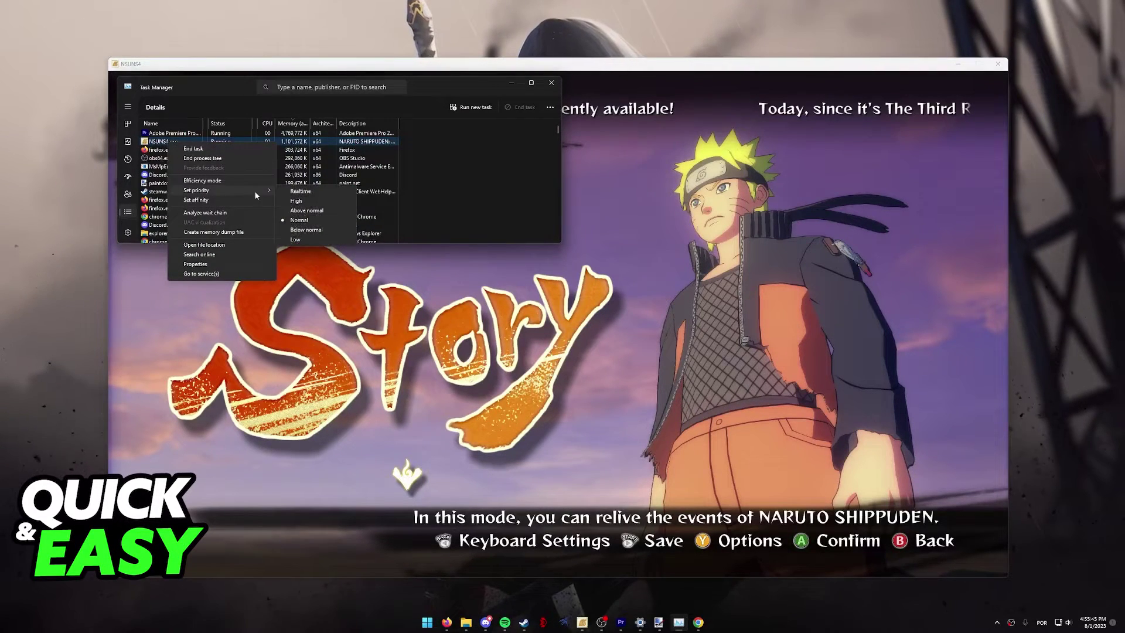
left_click(296, 201)
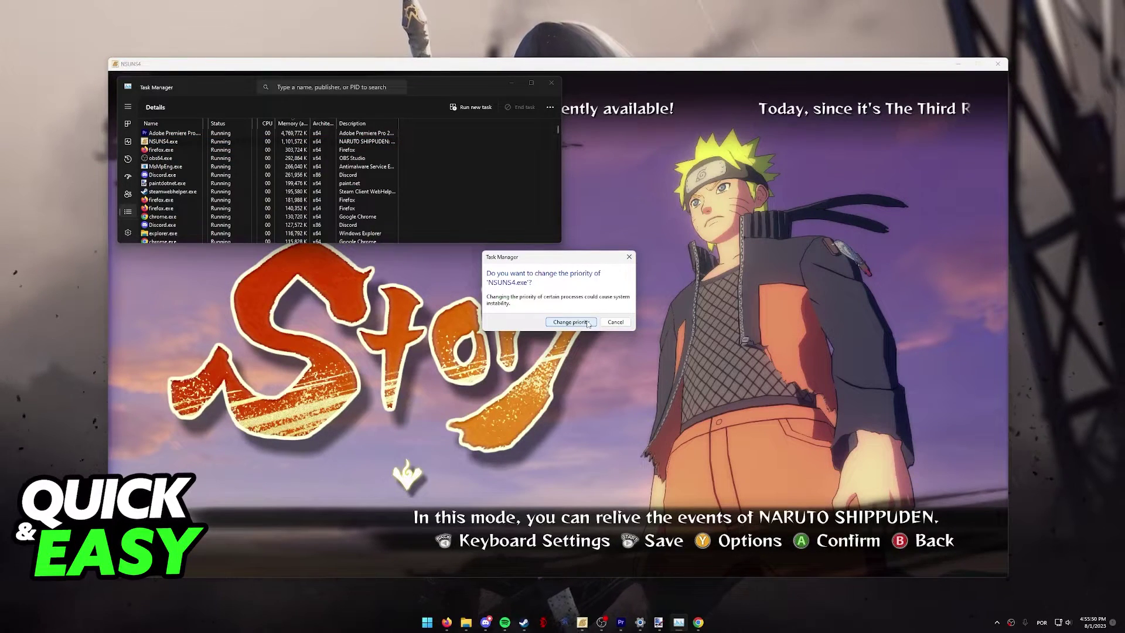
left_click(569, 322)
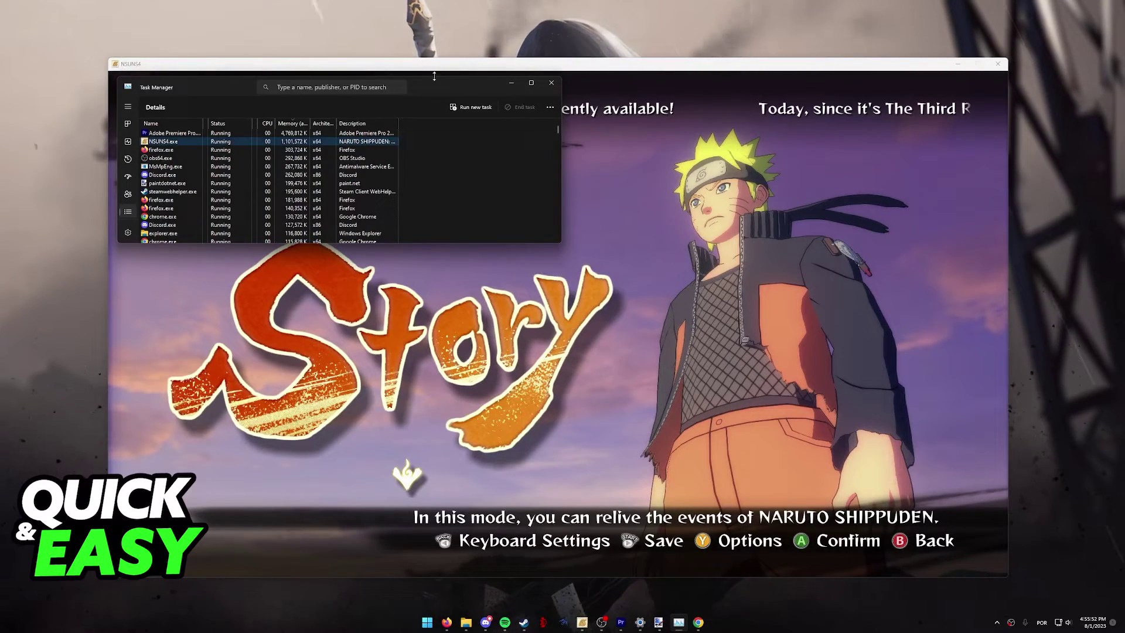
left_click(512, 84)
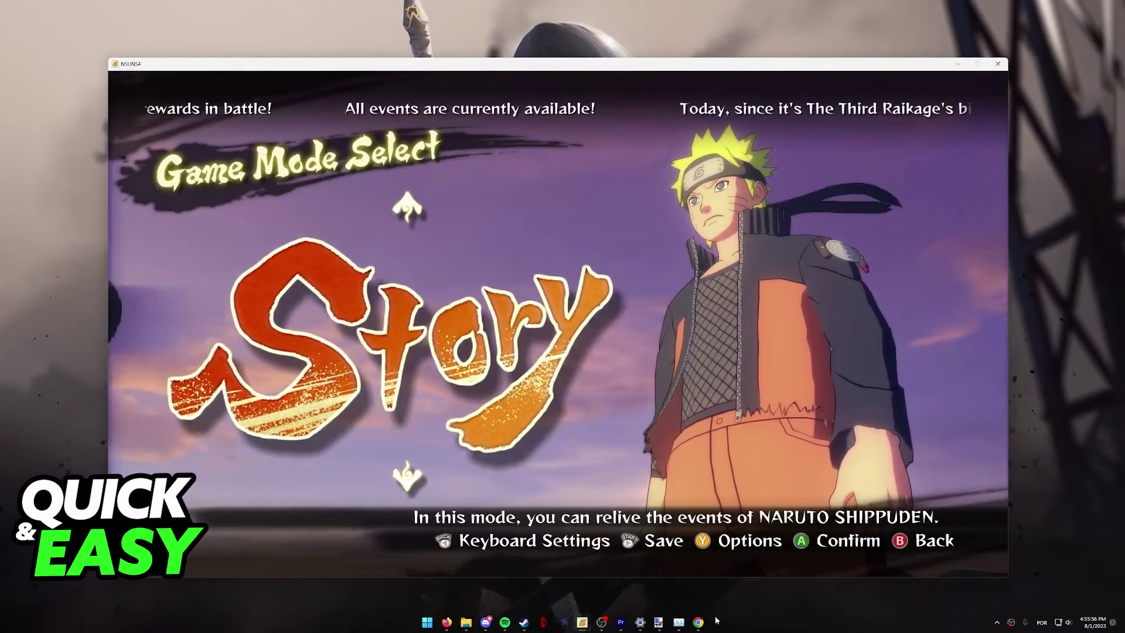
Switch to Chrome and examine the Product Series choices on the NVIDIA Driver Downloads page.
left_click(697, 622)
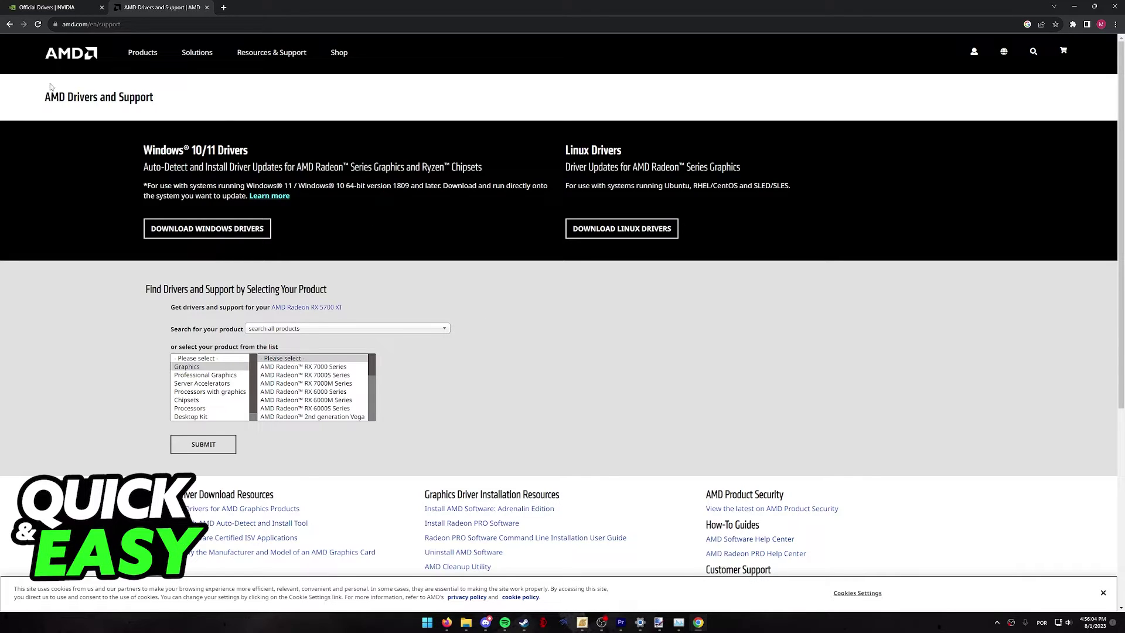
left_click(65, 5)
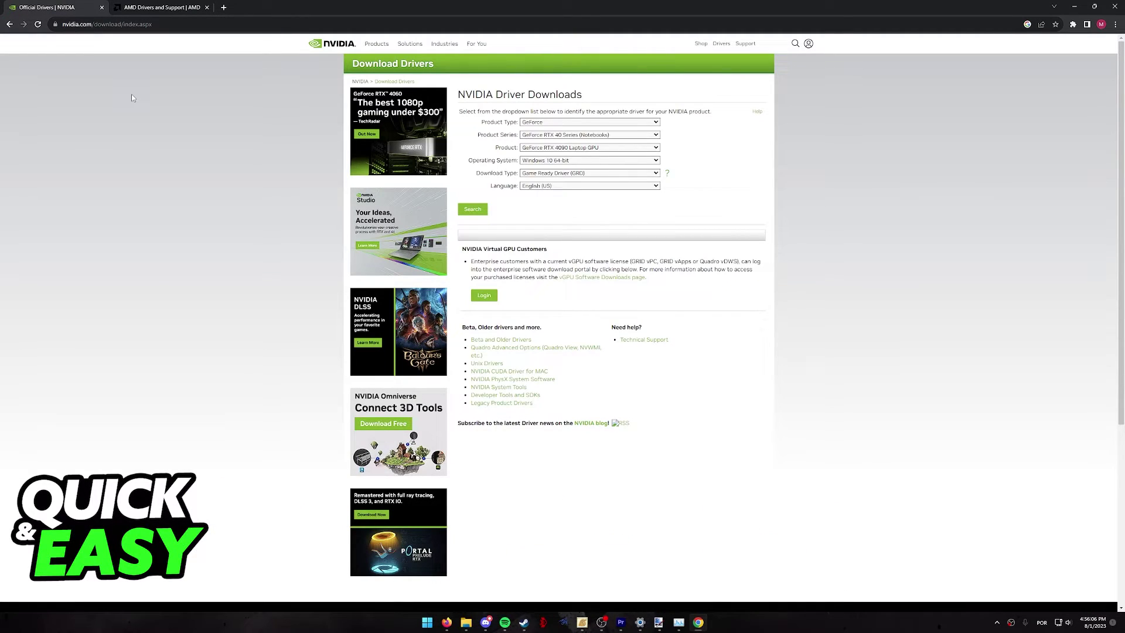
left_click(539, 137)
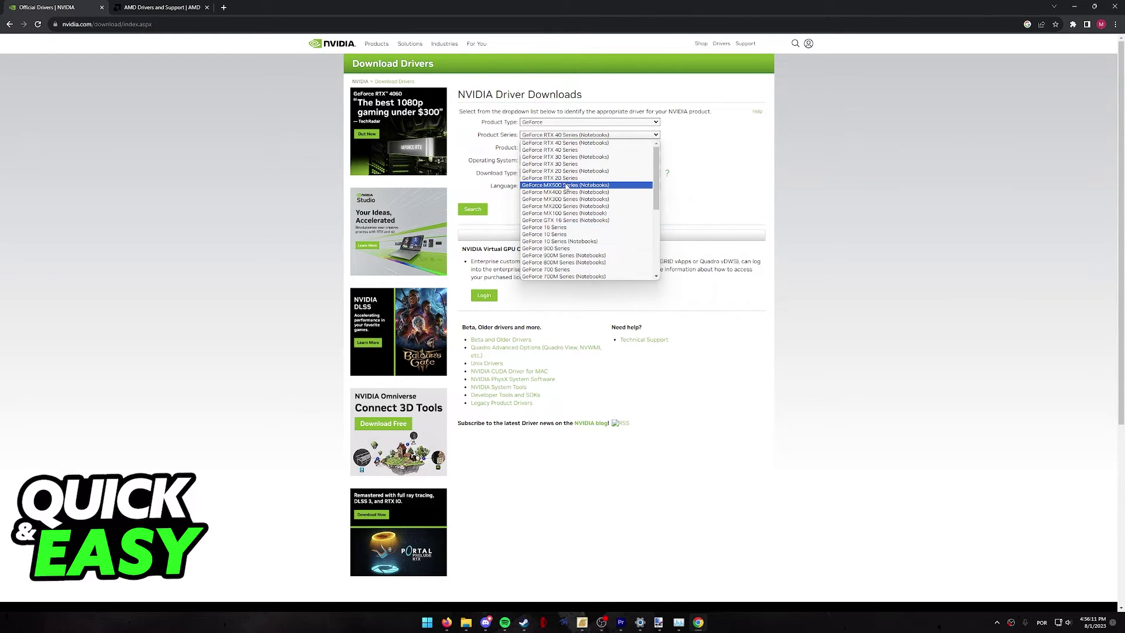
left_click(558, 143)
View the AMD Drivers and Support page and return to the NVIDIA Driver Downloads page.
left_click(178, 6)
middle_click(82, 57)
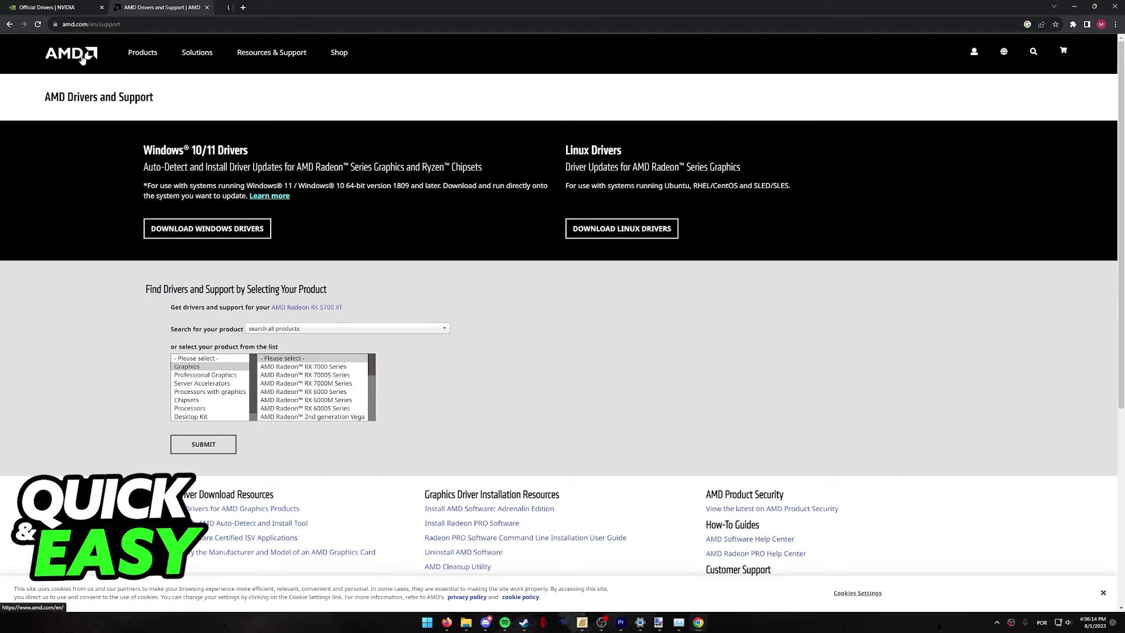
left_click(79, 7)
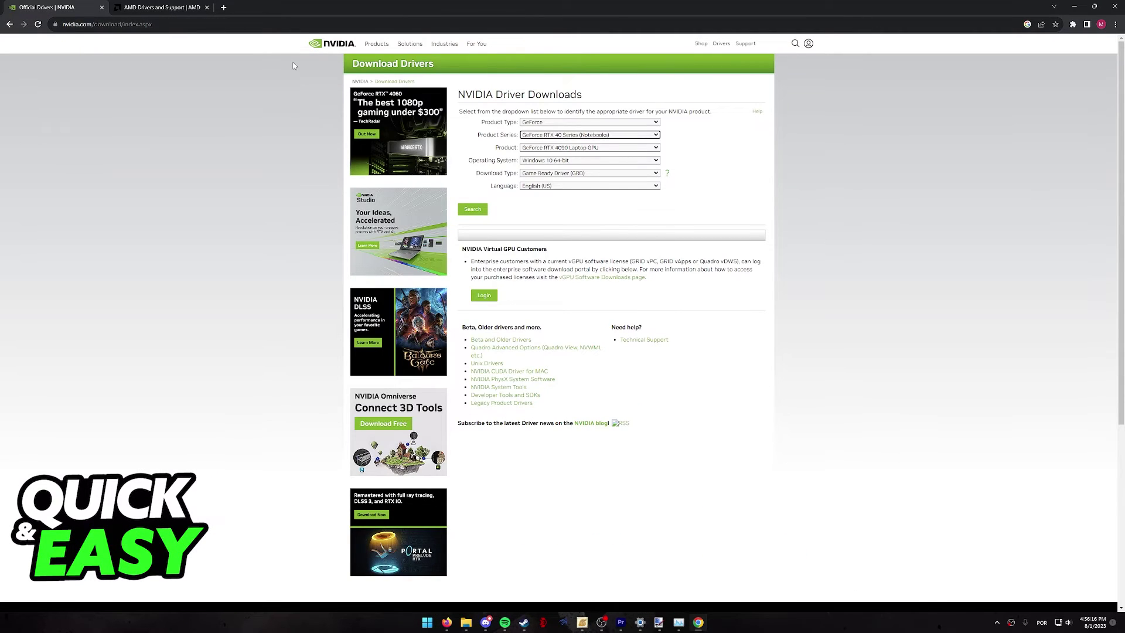